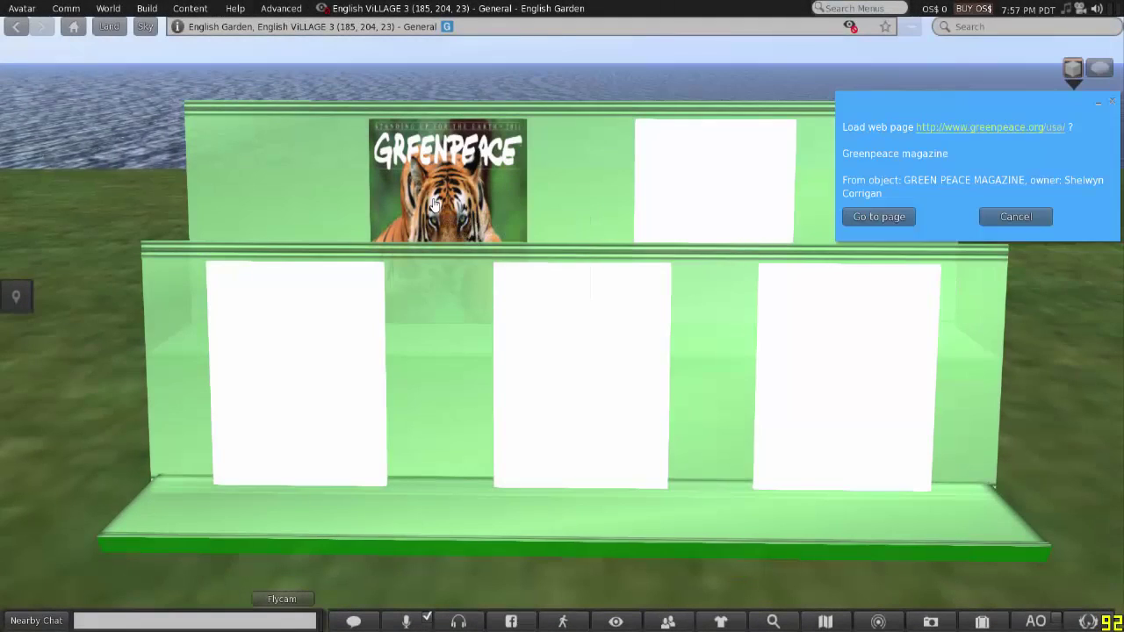
Follow the Greenpeace magazine link to the Greenpeace USA website, confirming both prompts.
left_click(874, 217)
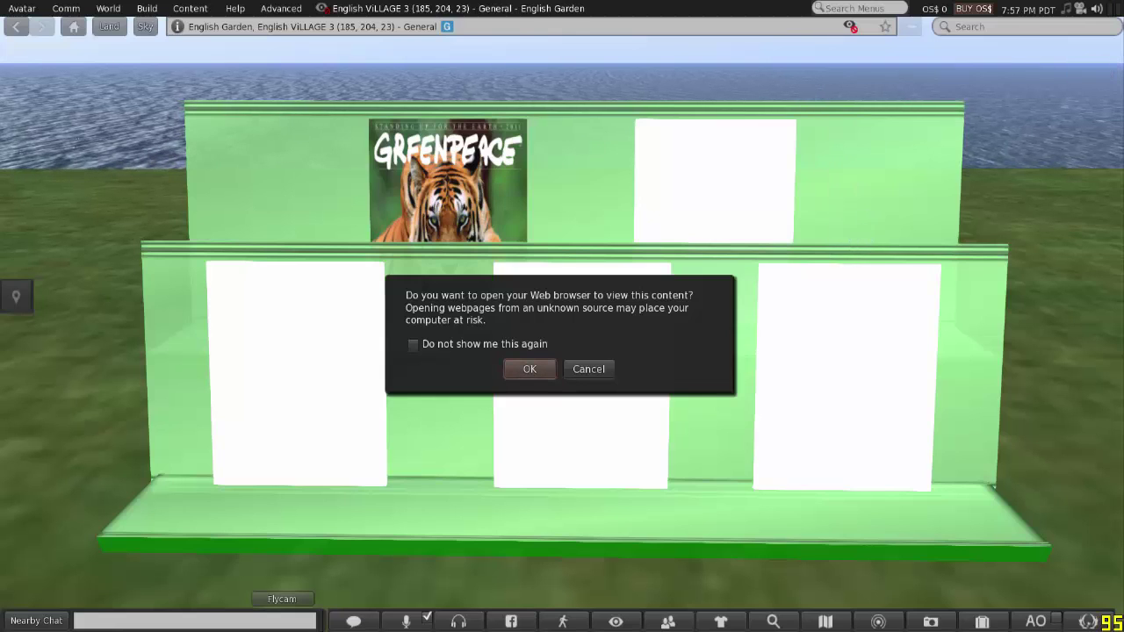
left_click(530, 369)
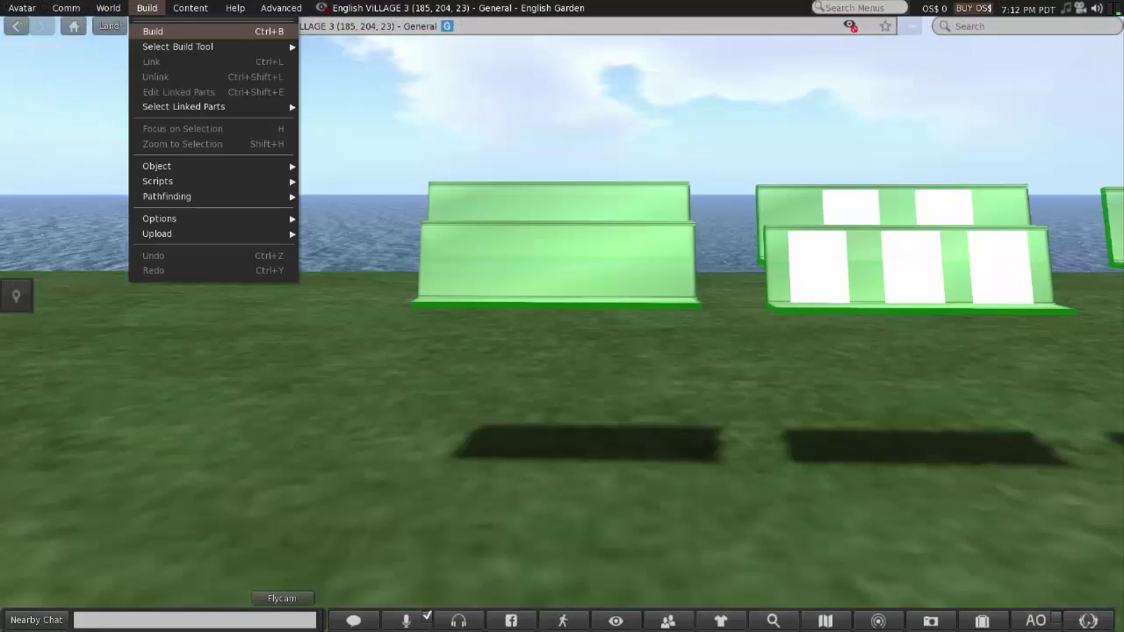
Rez a default wooden cube on the ground in front of the green display stands.
left_click(167, 31)
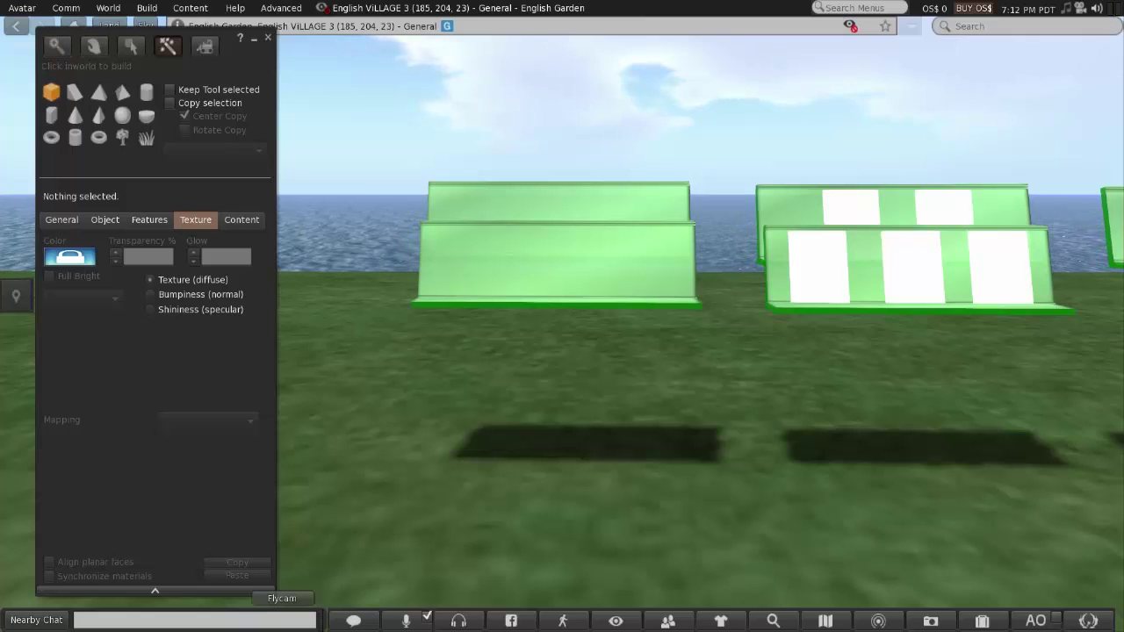
left_click(567, 444)
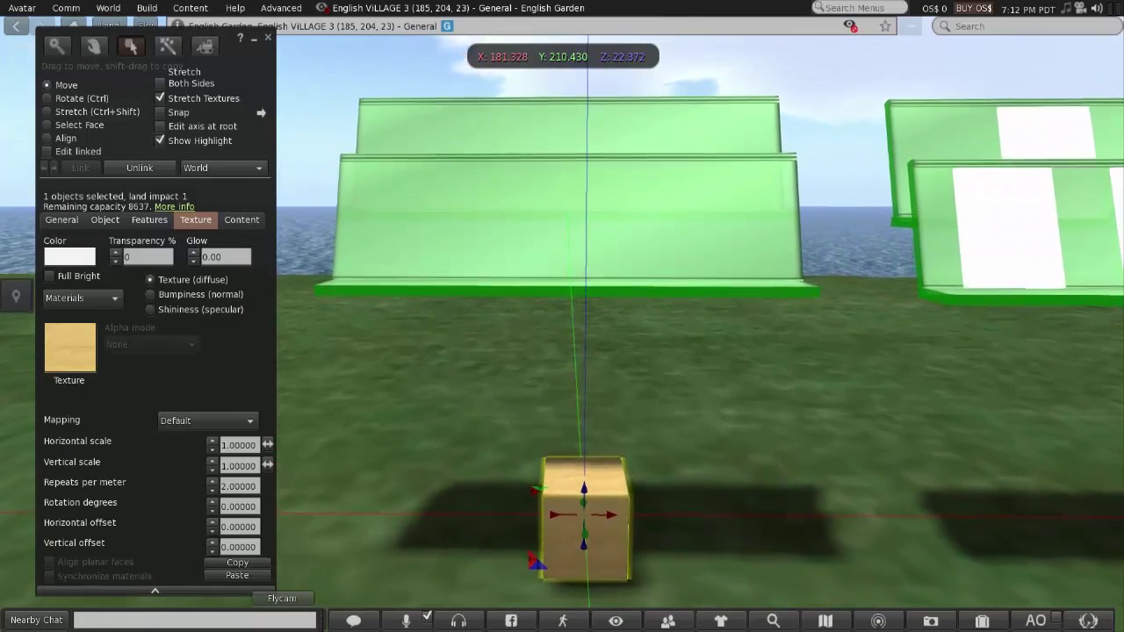
Stretch the cube longer both ways along X, taller, then flatten it into a thin board.
key("ctrl+shift")
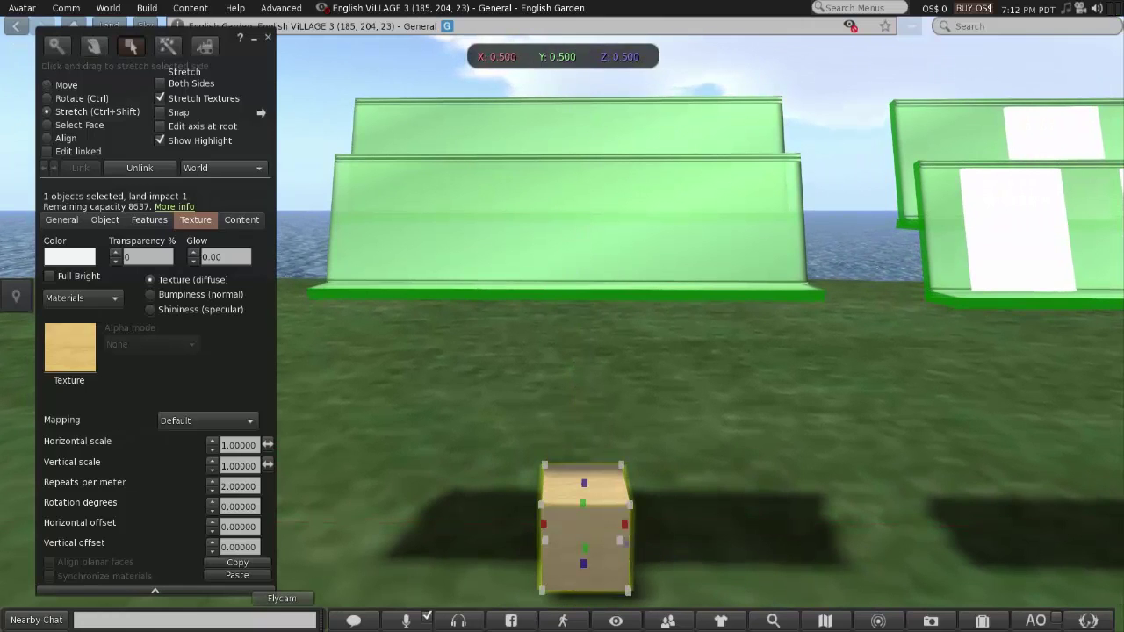
left_click_drag(624, 525, 832, 525)
left_click_drag(543, 524, 305, 523)
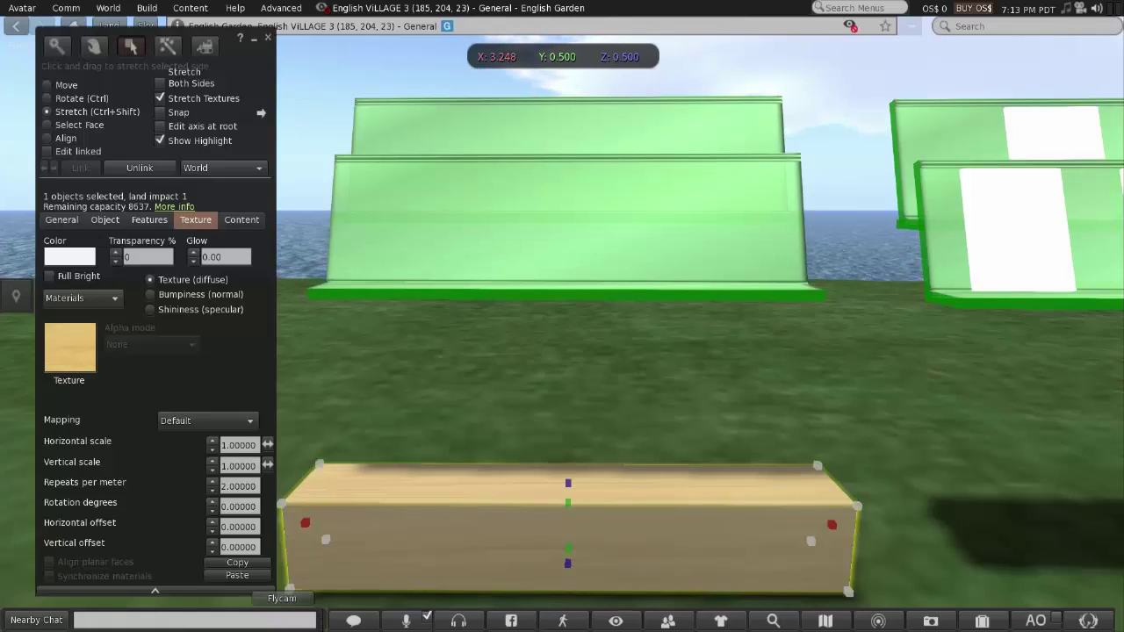
left_click_drag(567, 484, 567, 454, "ctrl+shift")
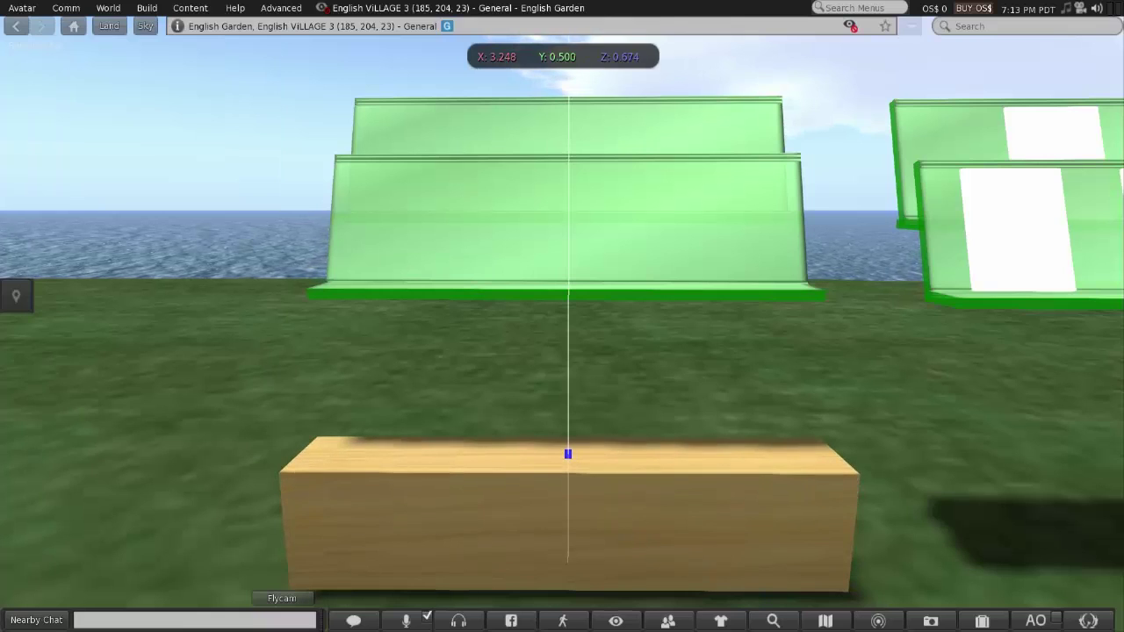
left_click_drag(568, 509, 492, 492, "alt")
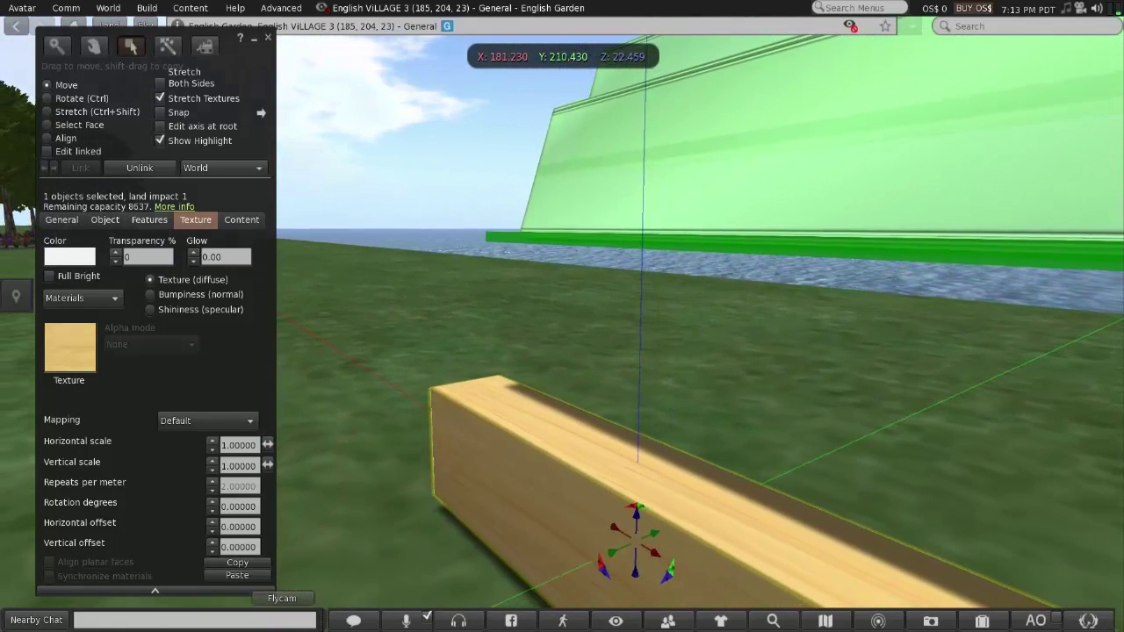
left_click_drag(677, 524, 610, 553, "ctrl+shift")
left_click(610, 554, "alt")
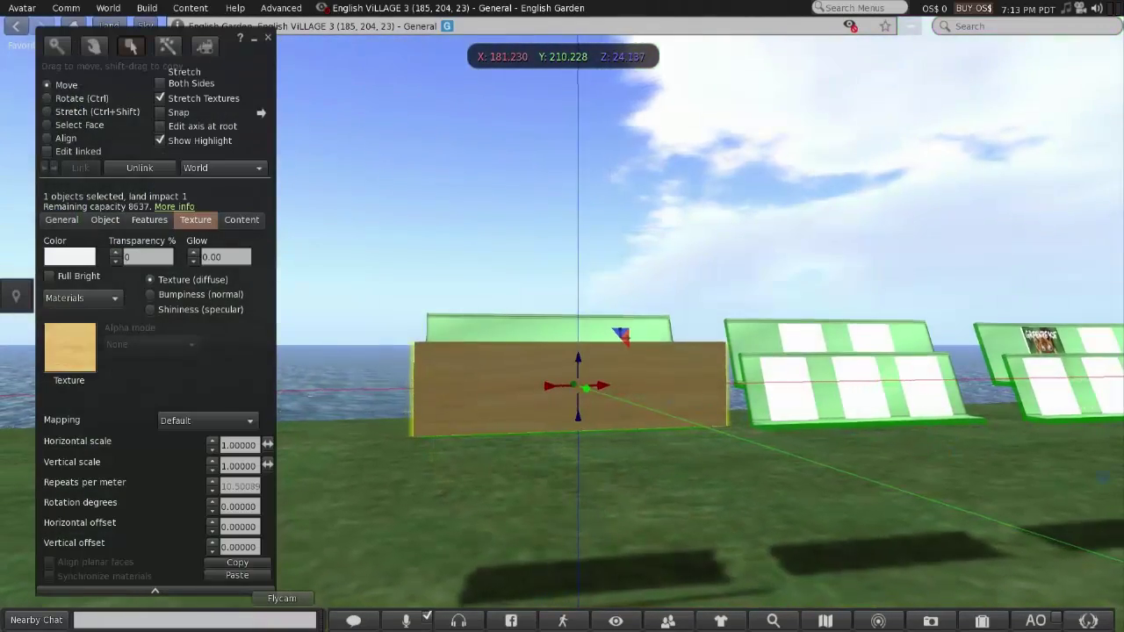
Slide the board left along its X axis into line beside the green display stands.
left_click_drag(598, 385, 204, 392)
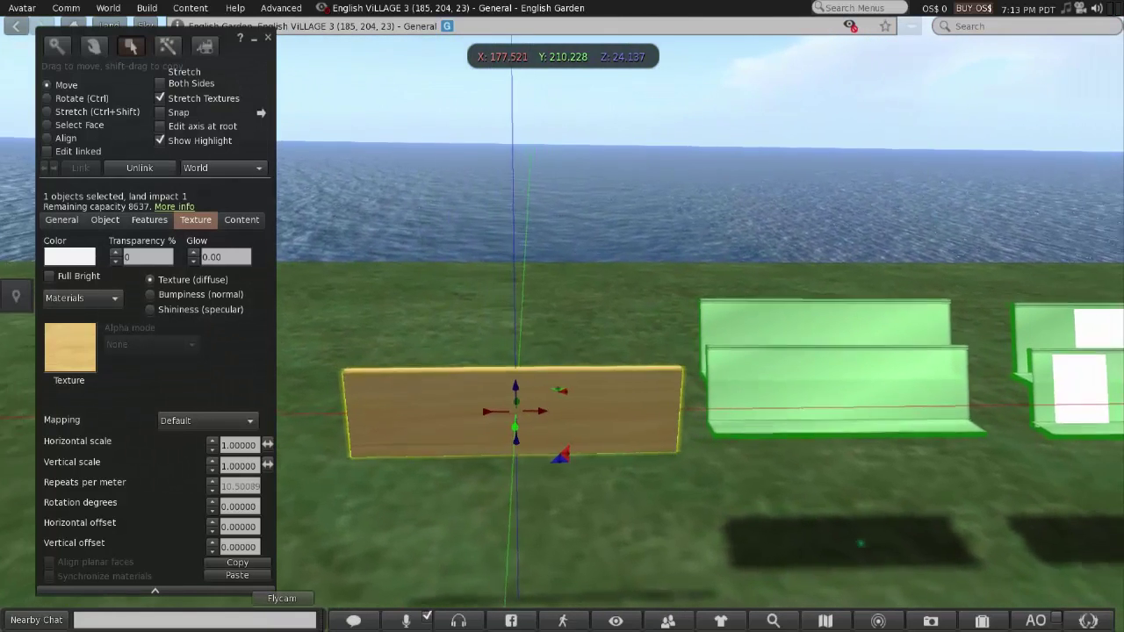
left_click_drag(540, 404, 500, 397)
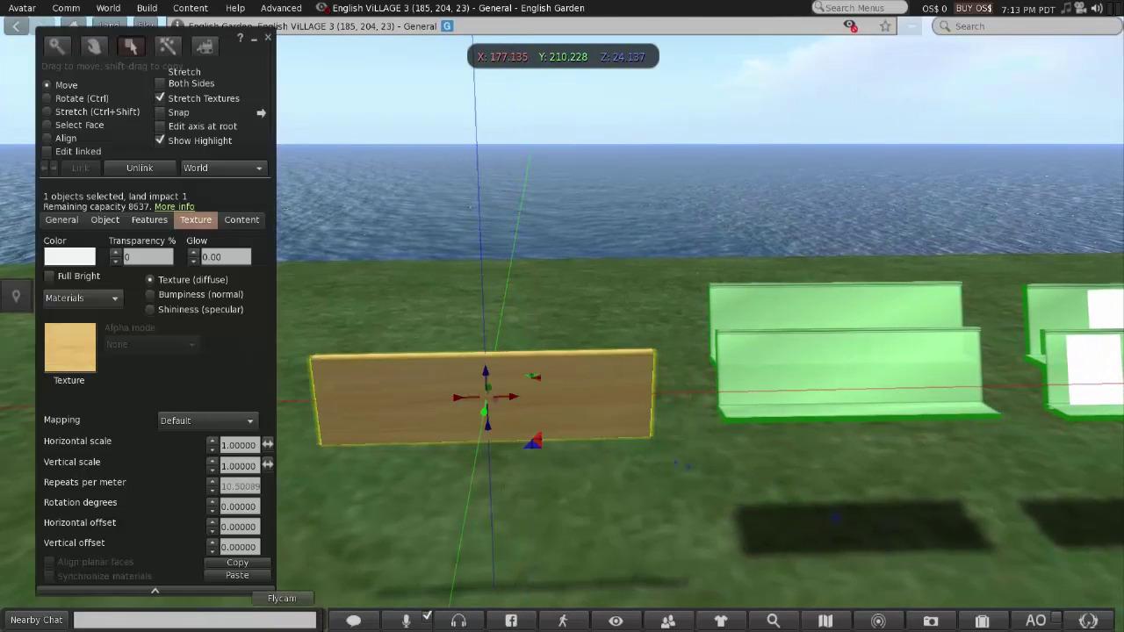
Give the board the Blank texture and turn on Full Bright.
left_click(69, 347)
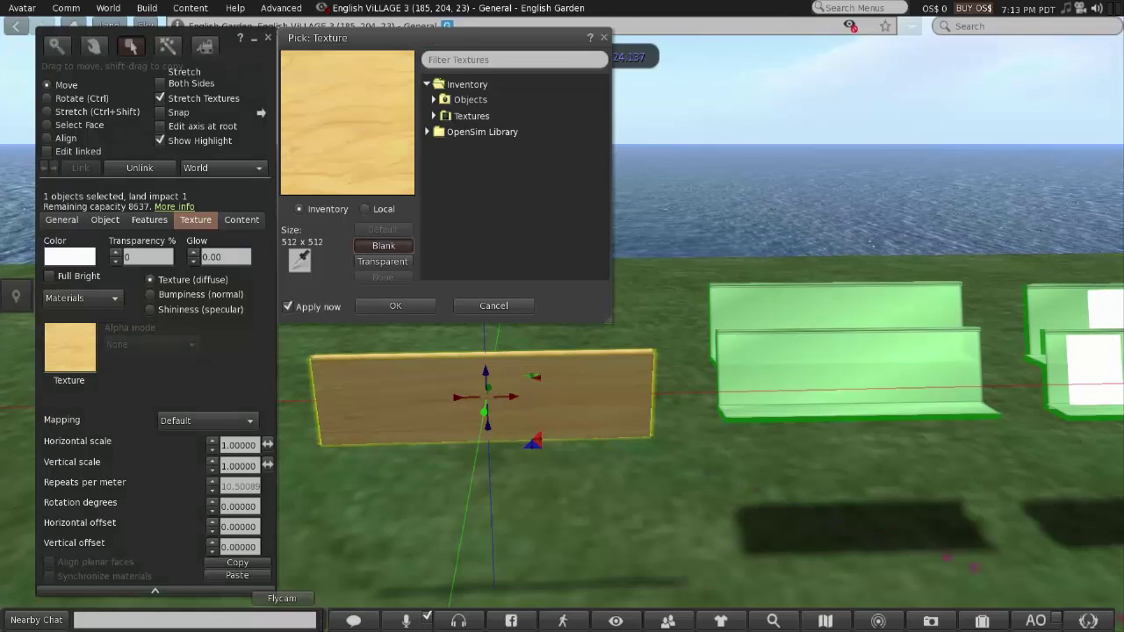
left_click(383, 245)
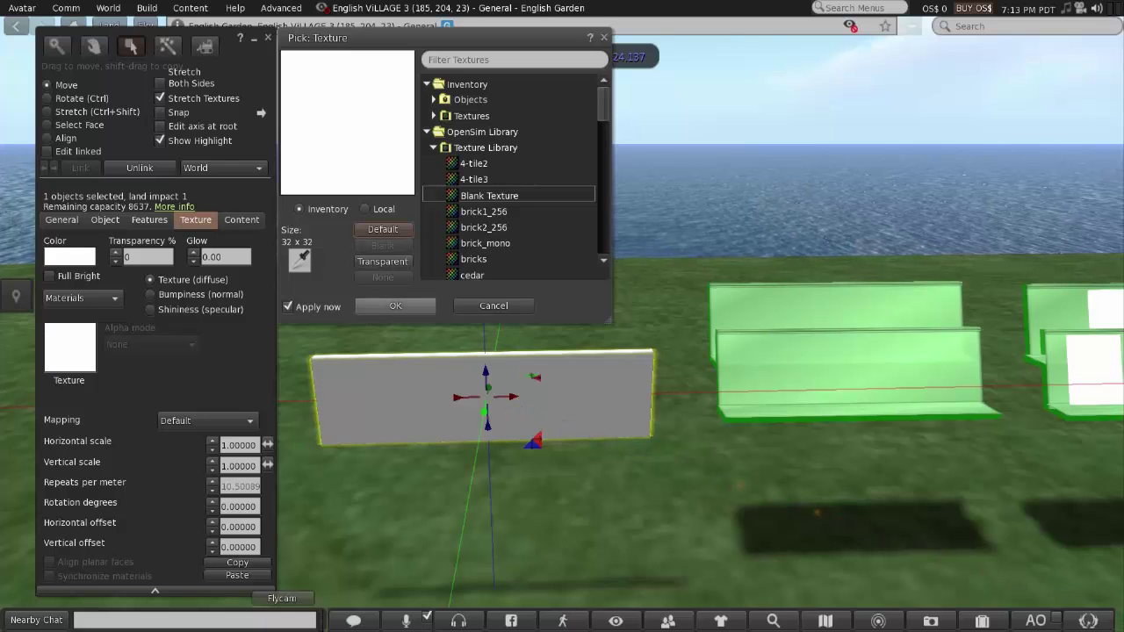
left_click(396, 306)
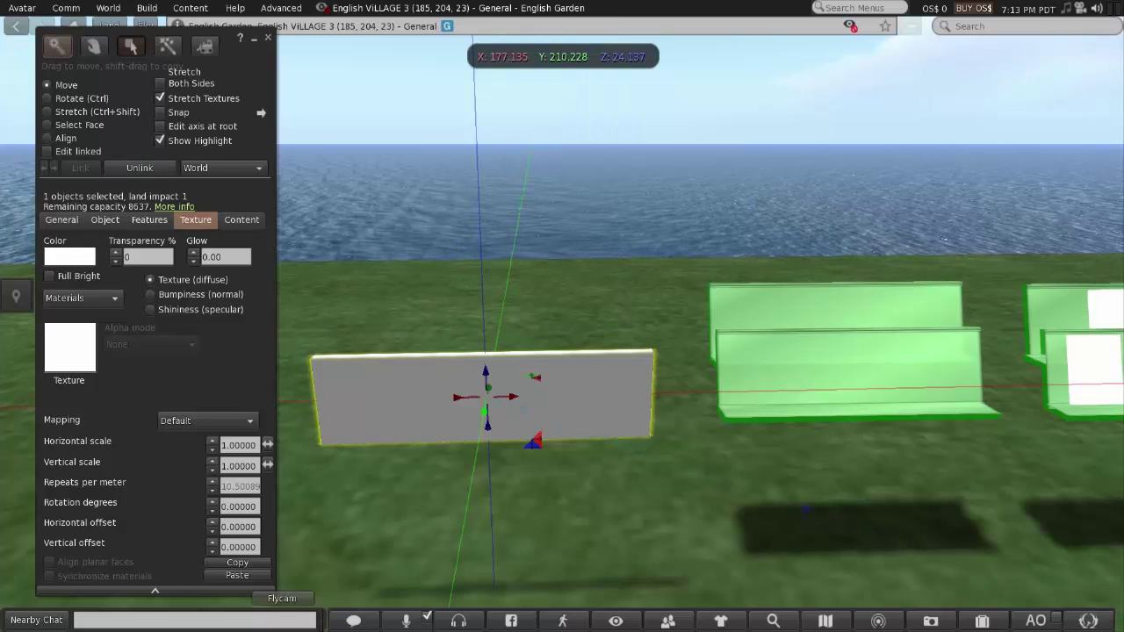
left_click(49, 276)
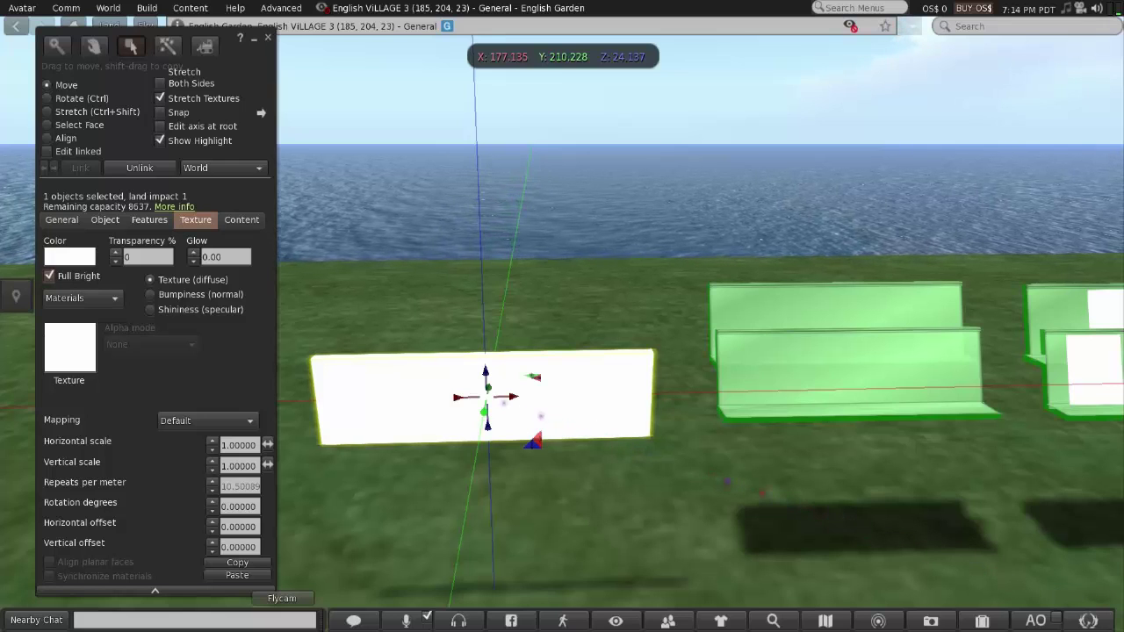
Set the board's colour to green (0,128,0) and its transparency to 20%.
left_click(69, 256)
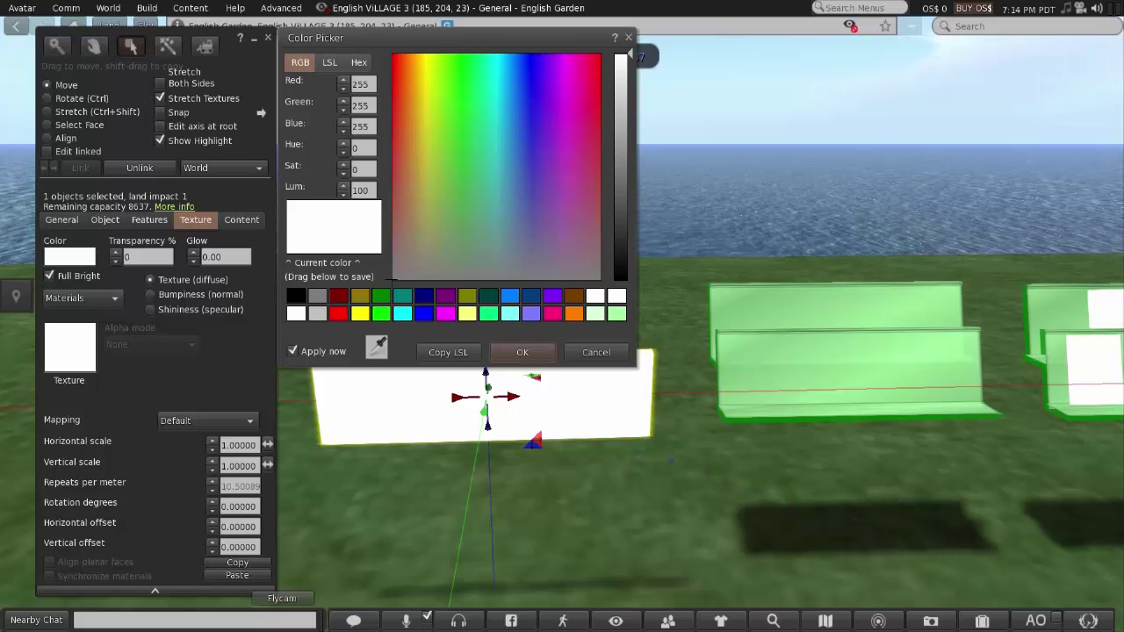
left_click(380, 296)
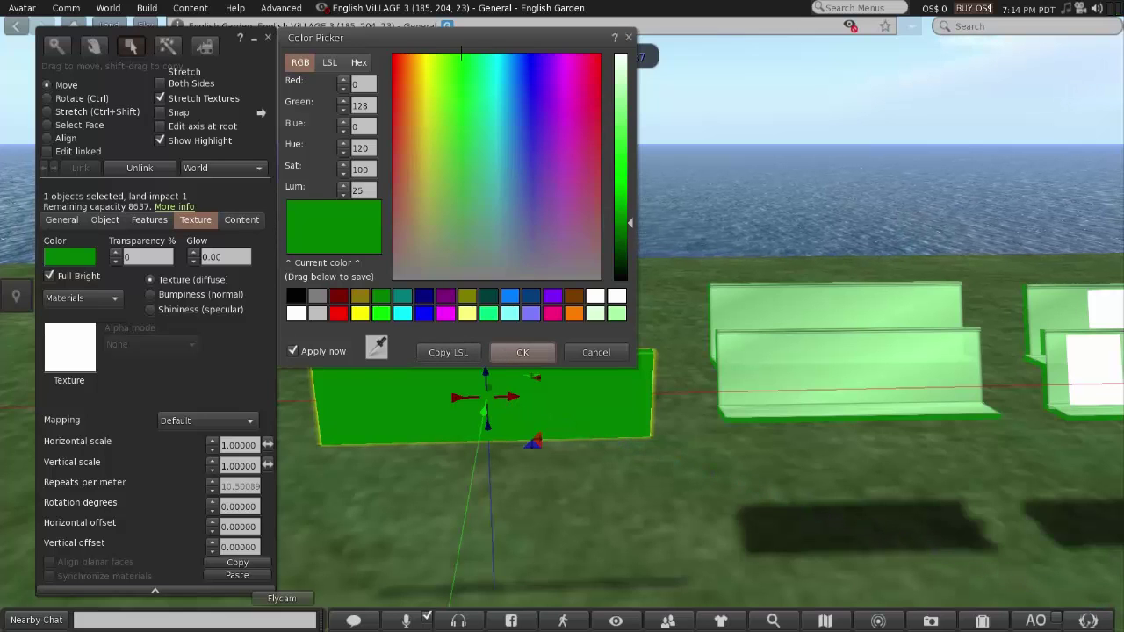
left_click(522, 353)
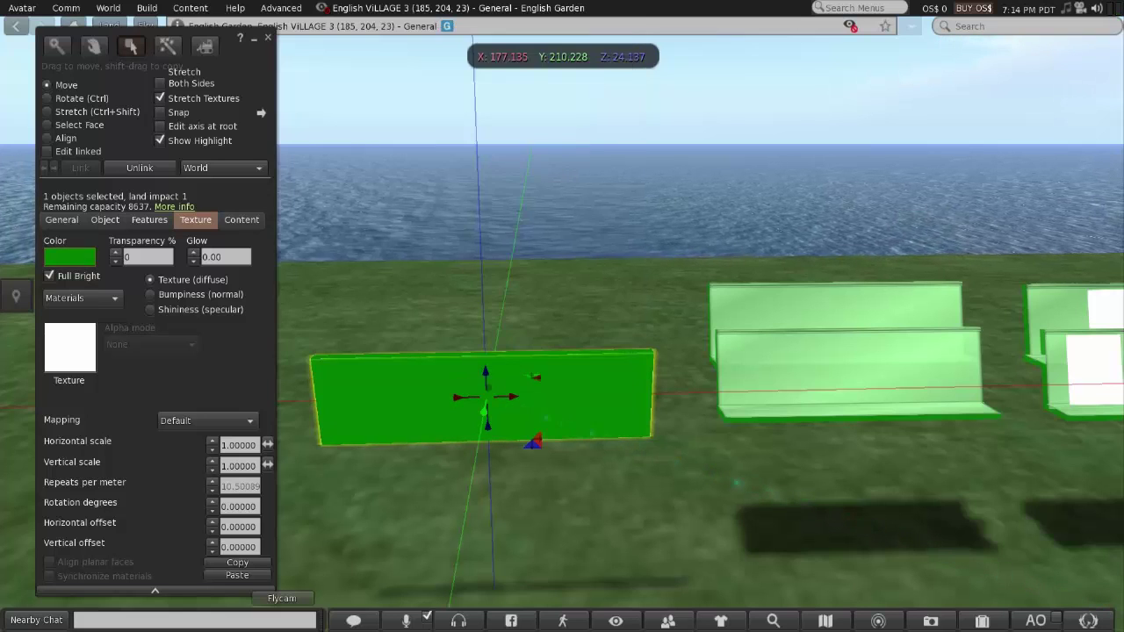
left_click(128, 256)
type("2")
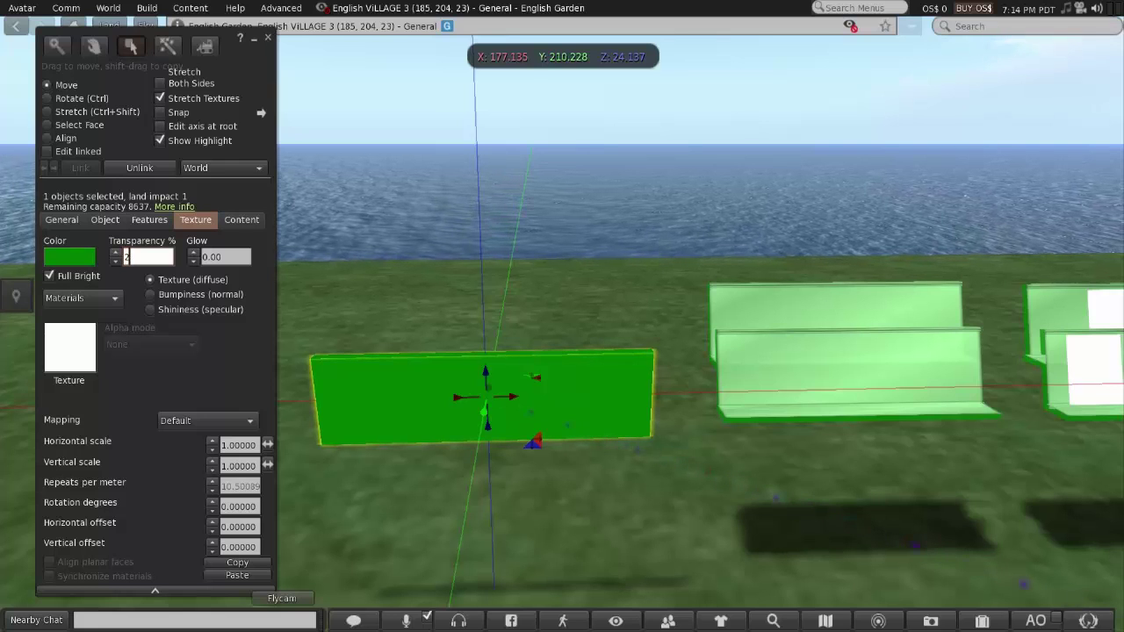
type("0")
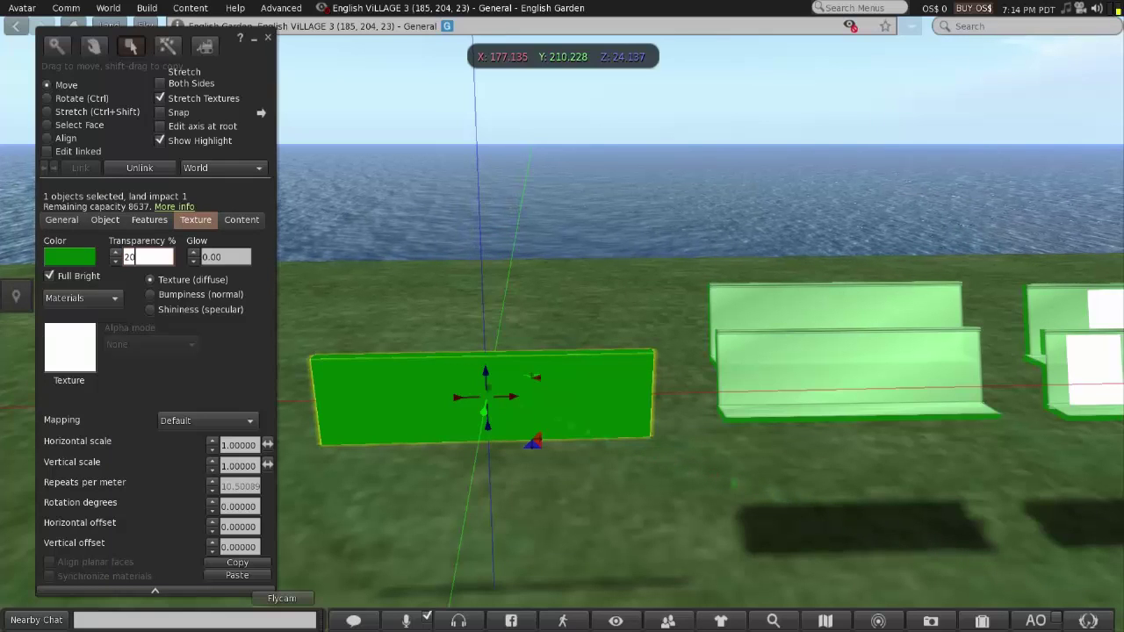
key("Tab")
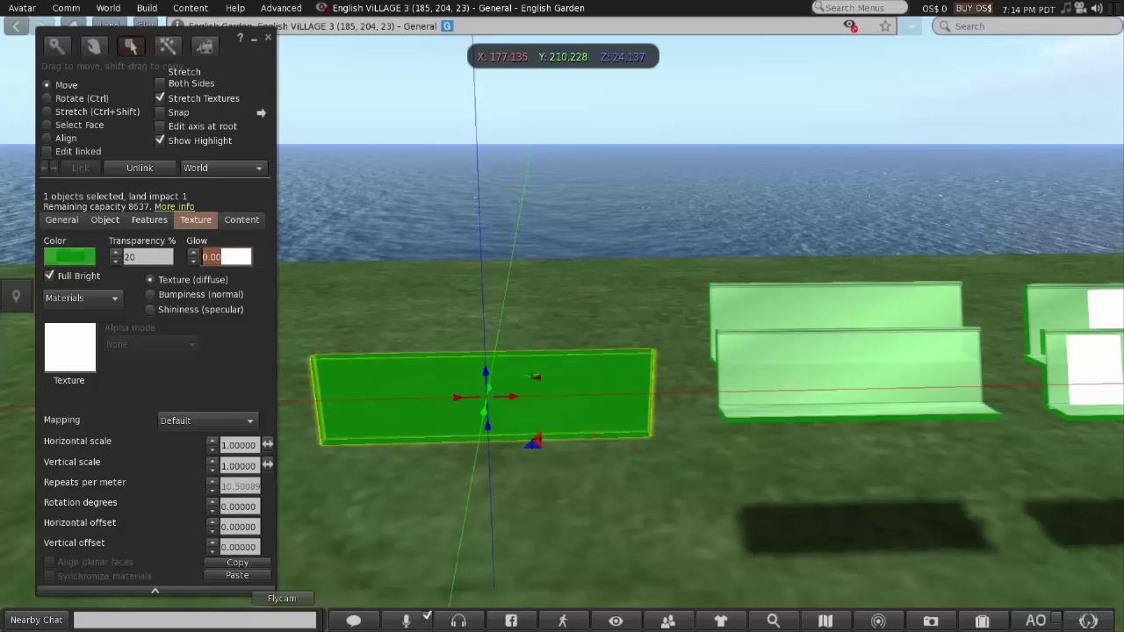
key("Left")
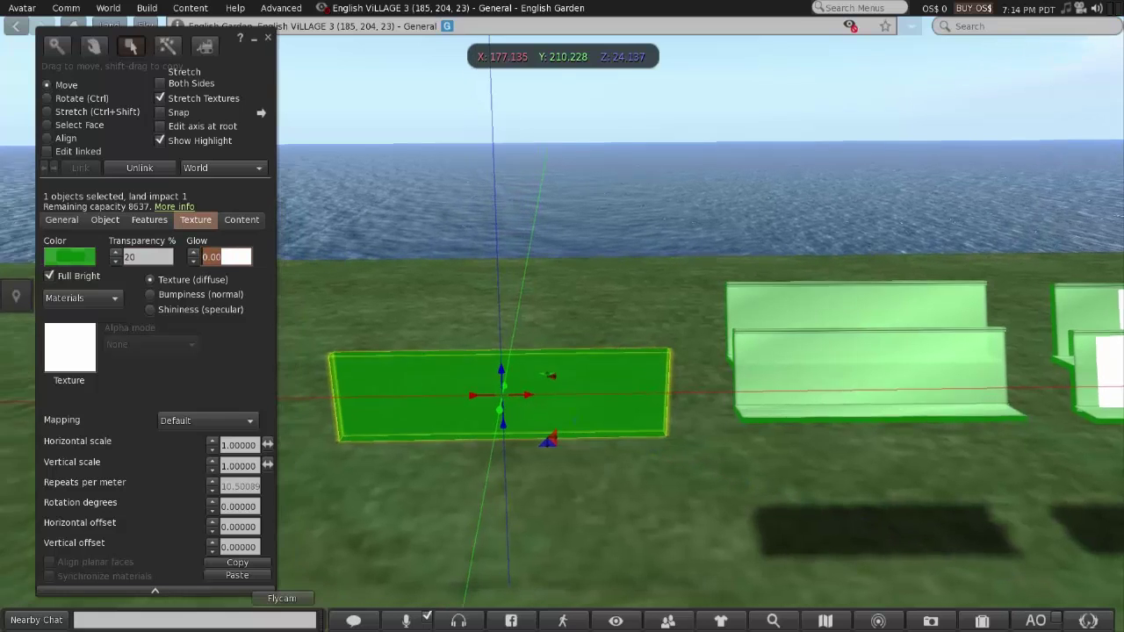
key("Left")
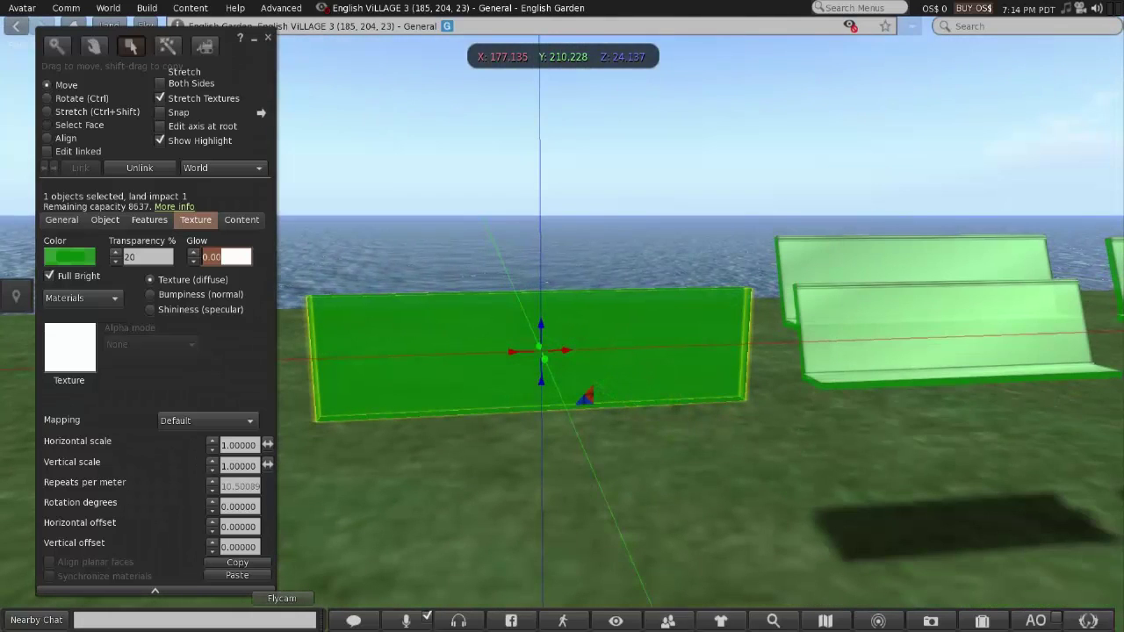
Switch to face selection and reselect the green panel's front face.
left_click(48, 125)
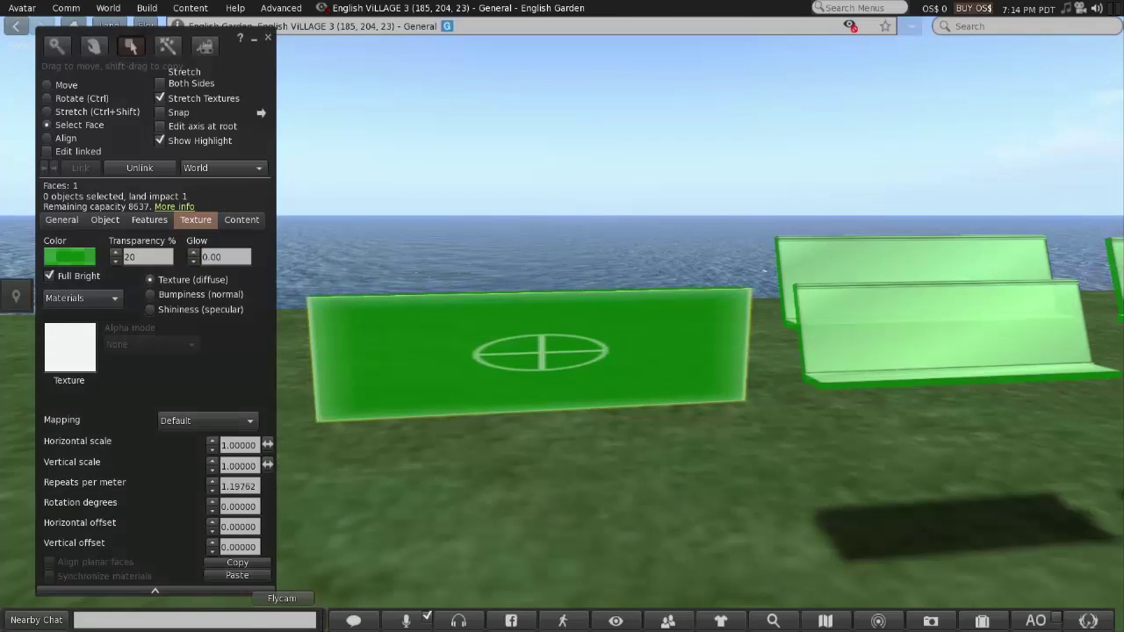
key("Escape")
left_click(528, 352)
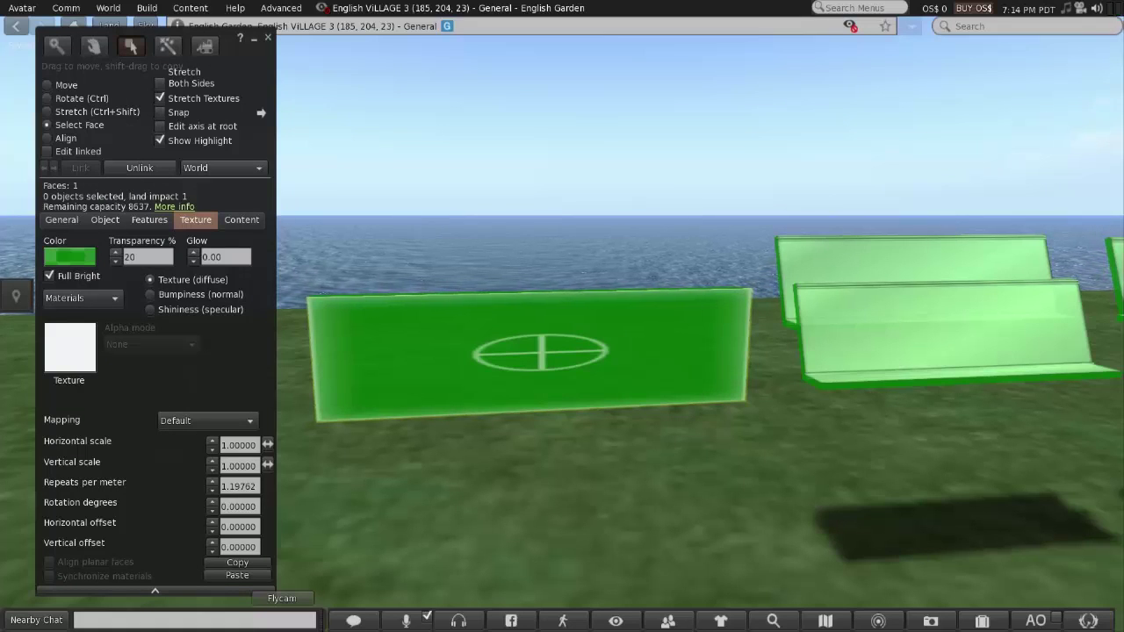
Find MAGAZINE RACK GLASS TEXTURE in the inventory's MAGAZINE RACK folder and preview it.
left_click(982, 620)
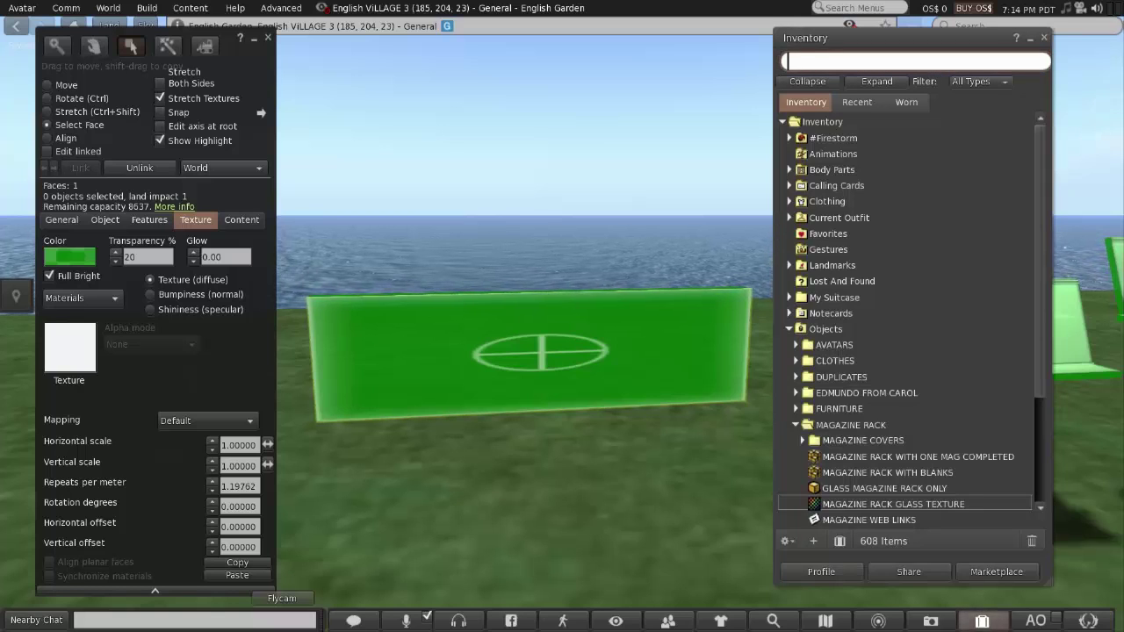
left_click(893, 504)
scroll(893, 504, "down", 3)
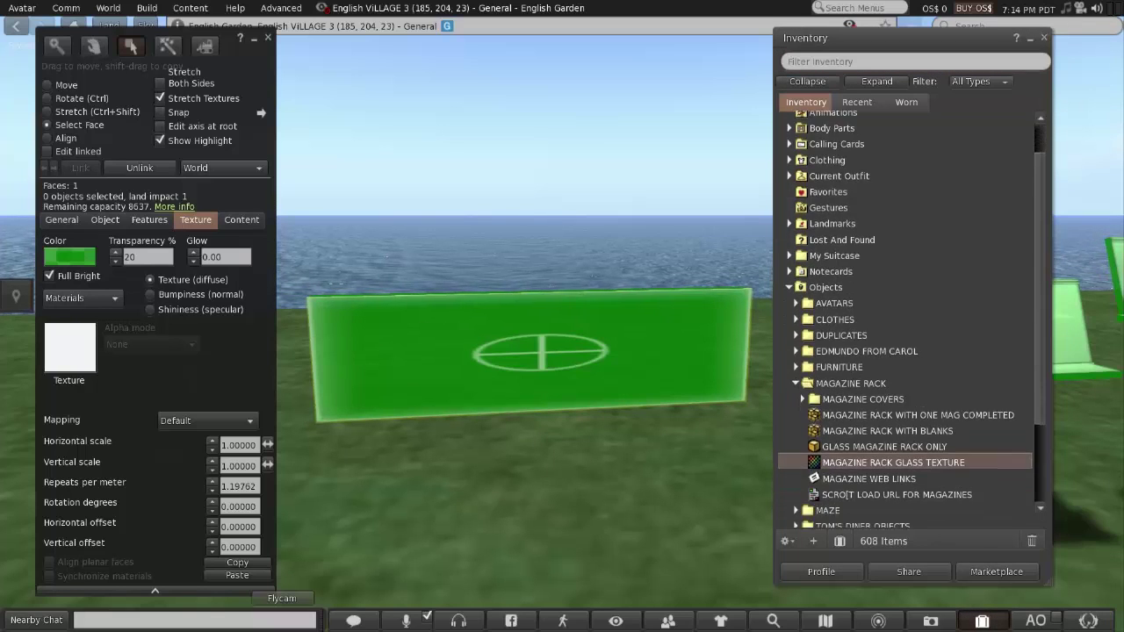
scroll(905, 317, "down", 1)
left_click(802, 282)
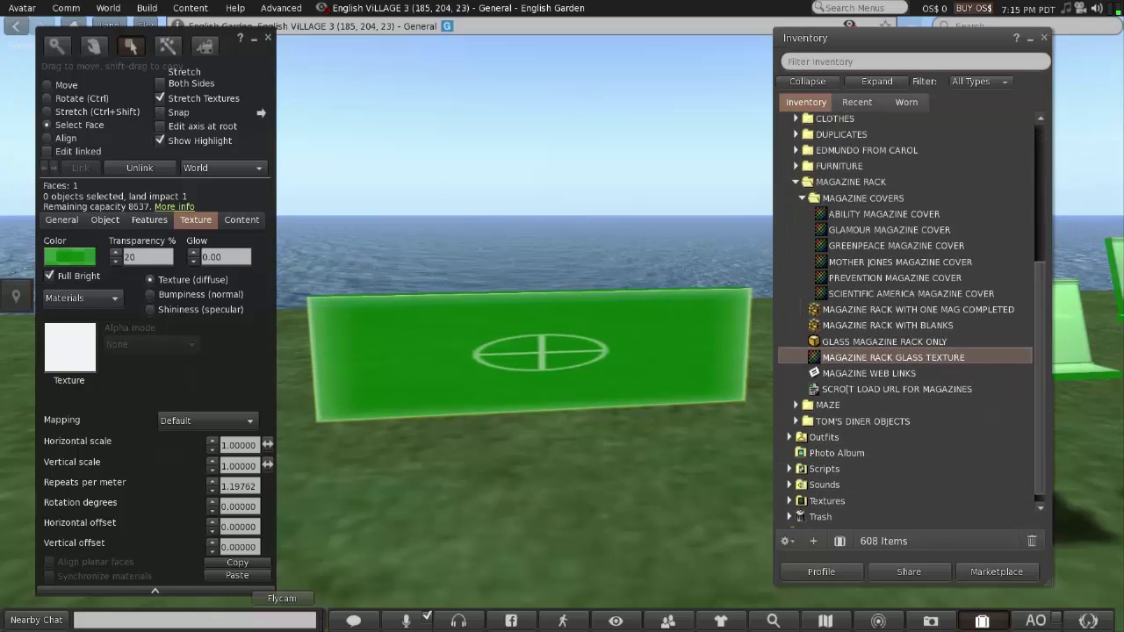
key("Return")
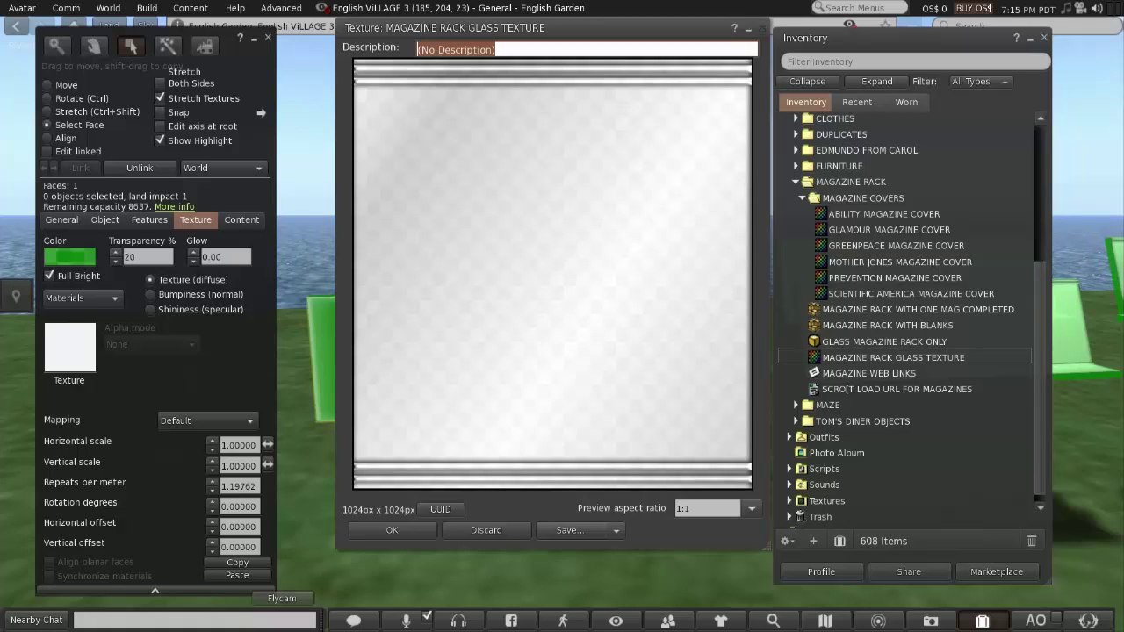
Drag MAGAZINE RACK GLASS TEXTURE from the inventory onto the panel's faces, leaving Glow unchanged.
key("ctrl+w")
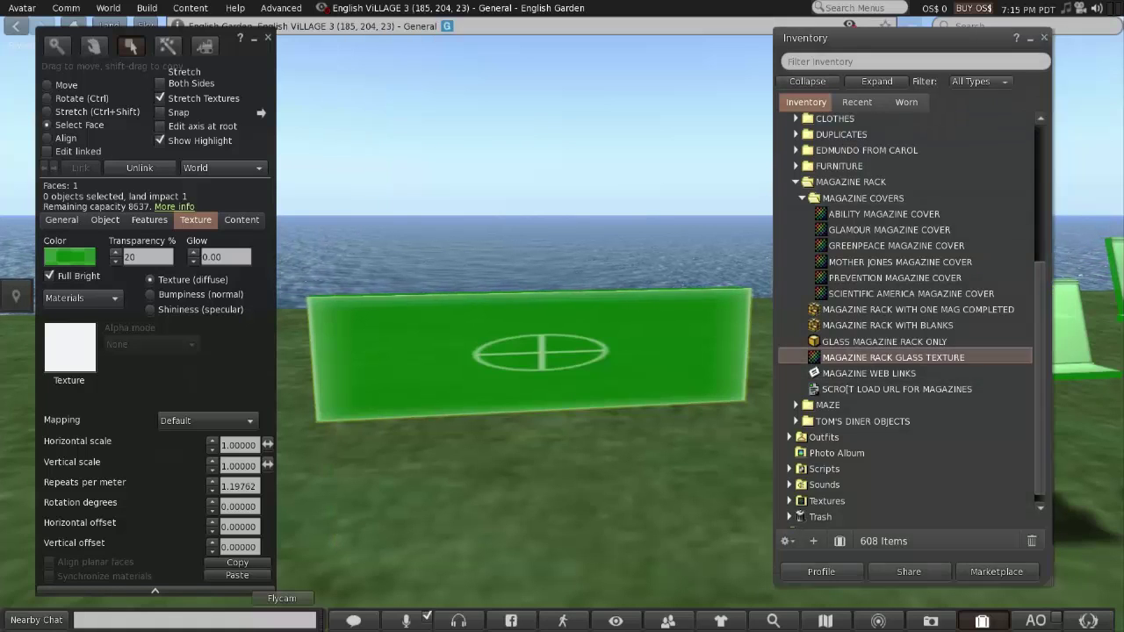
left_click_drag(893, 357, 70, 347)
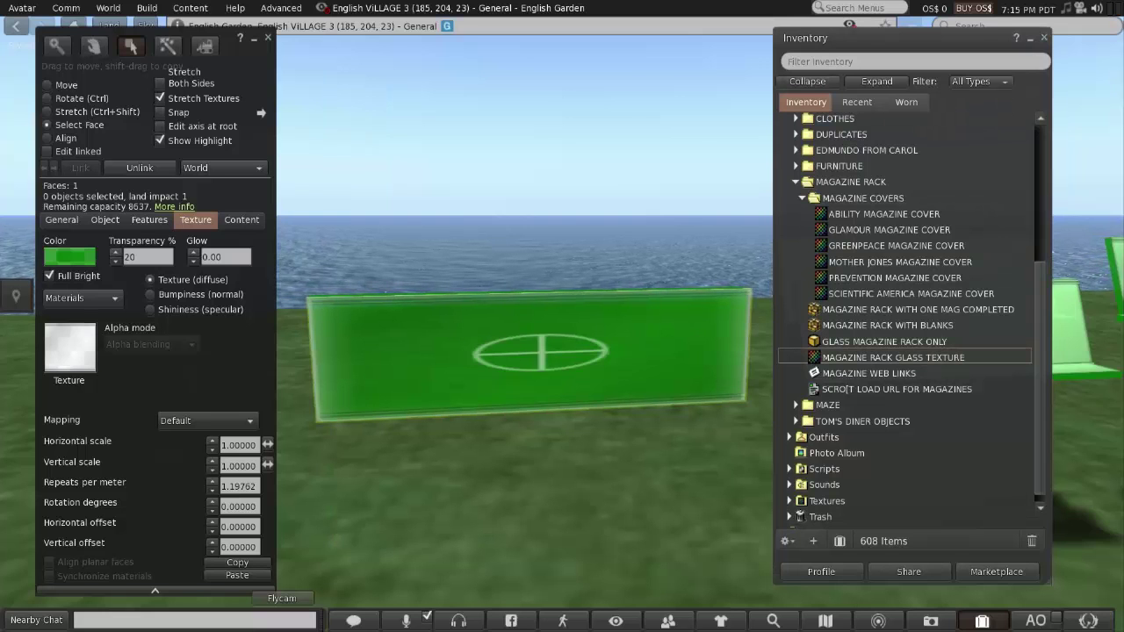
key("Left")
key("Left")
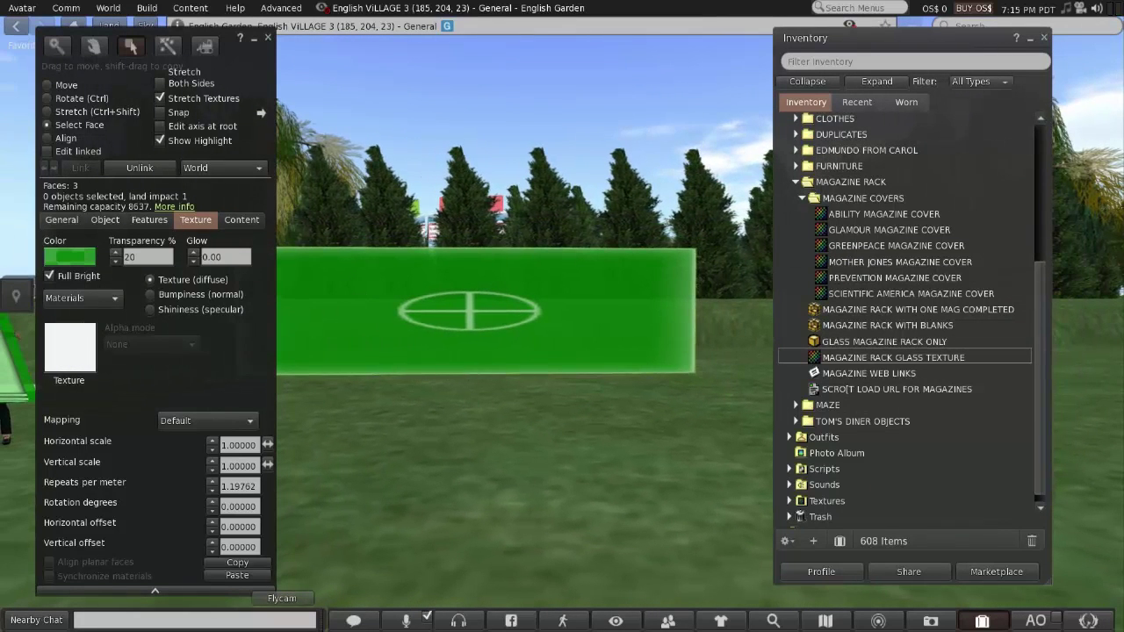
left_click_drag(893, 358, 69, 348)
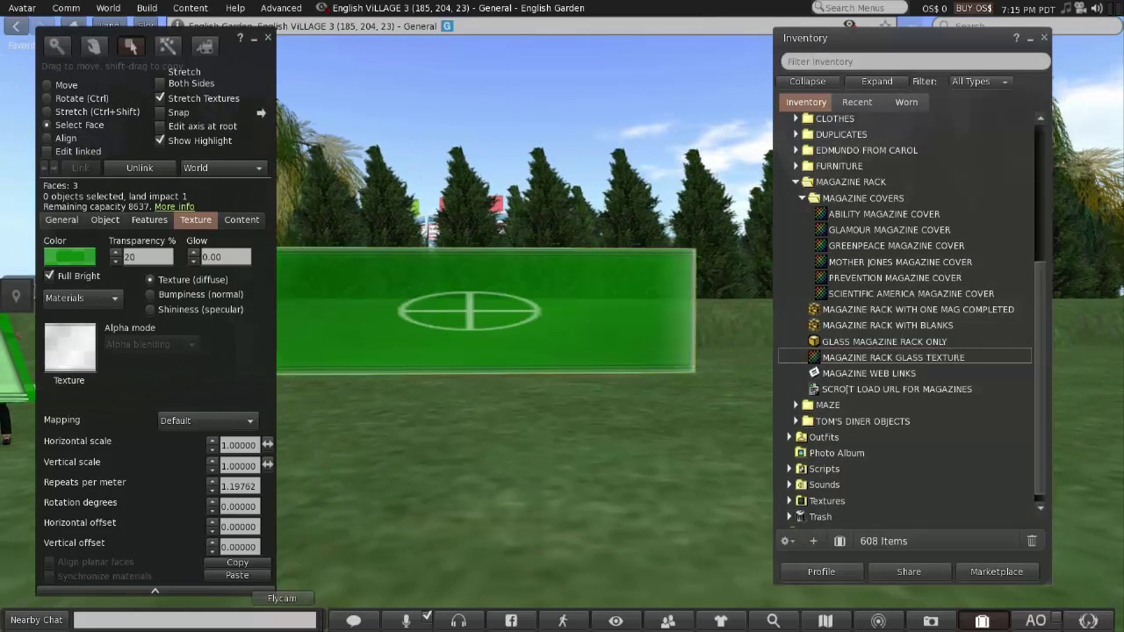
key("Tab")
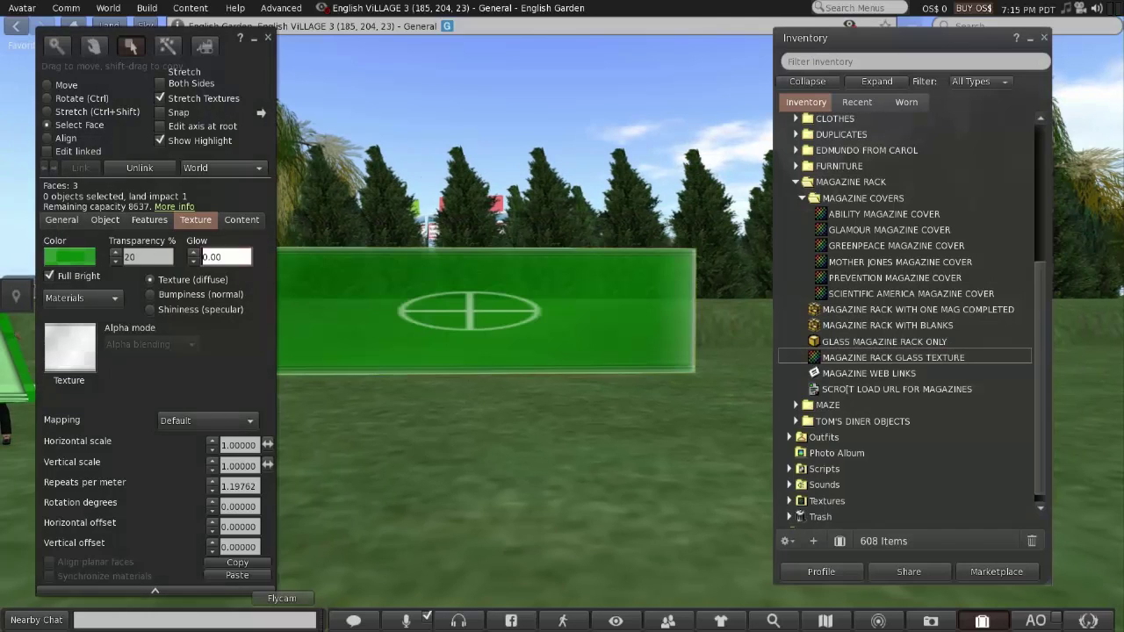
key("Tab")
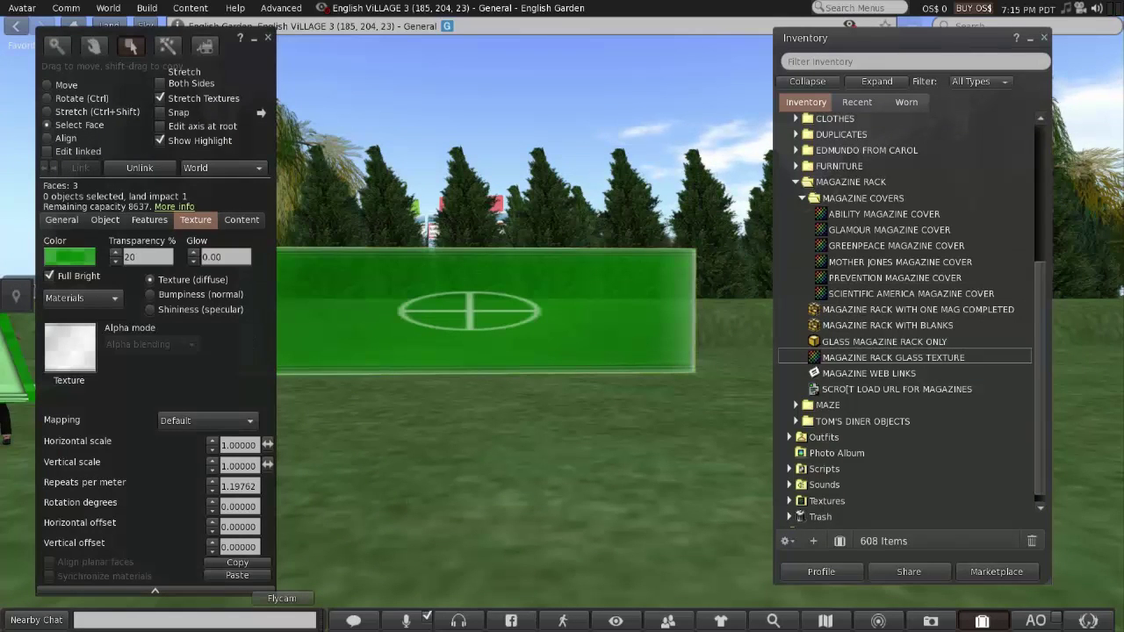
Tint the panel face pale mint green (luminance 83, RGB 169,255,169).
left_click(69, 257)
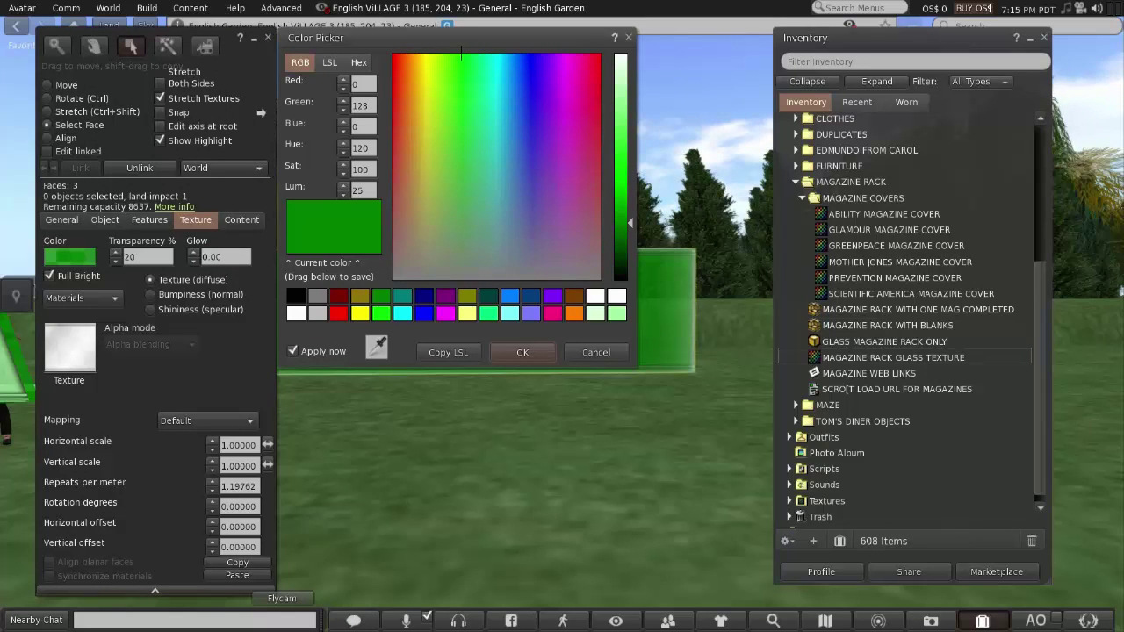
left_click_drag(396, 38, 18, 37)
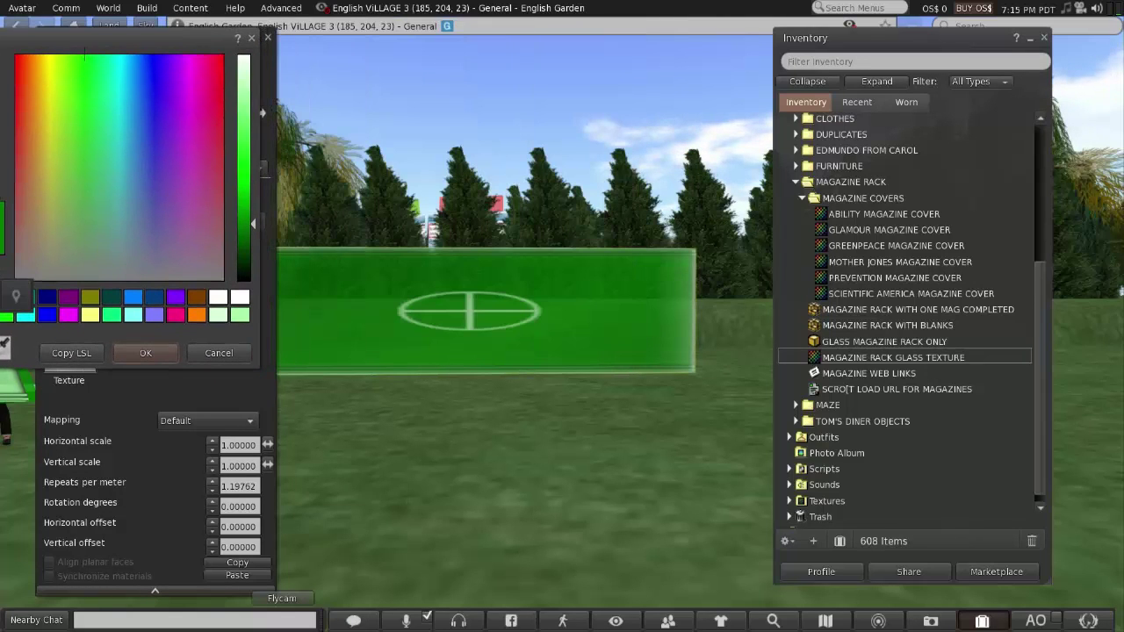
left_click(244, 93)
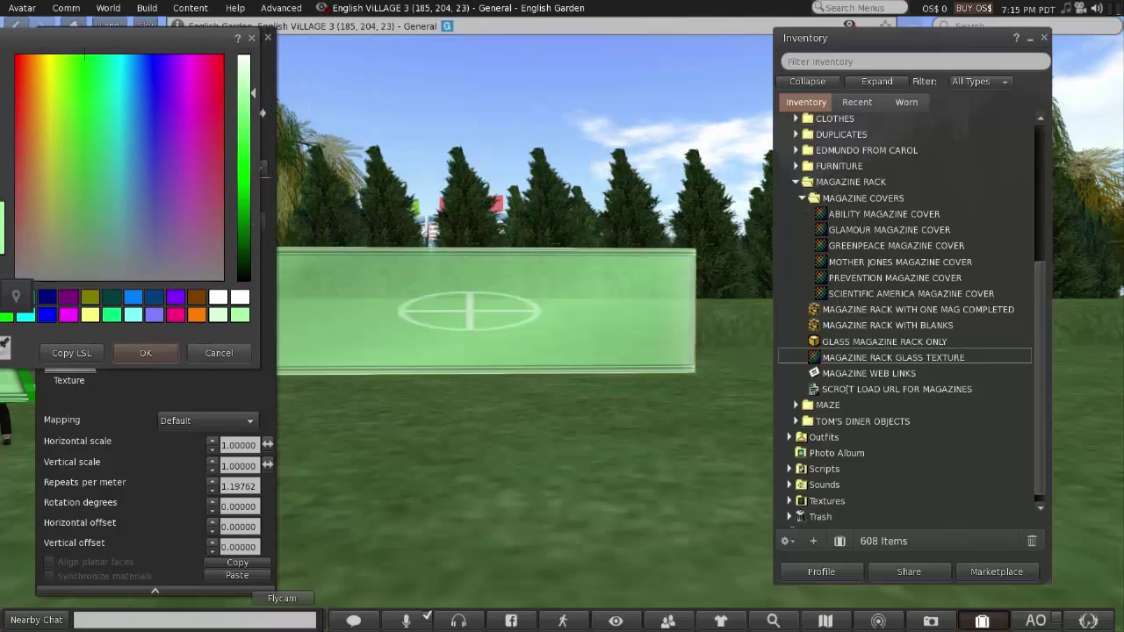
key("Escape")
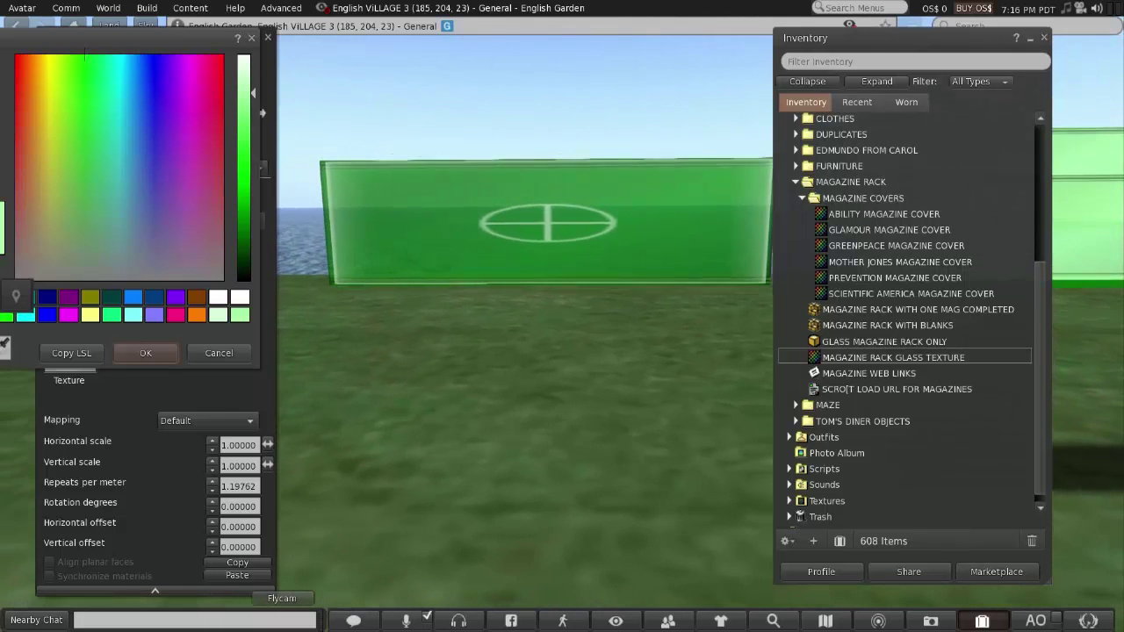
key("Return")
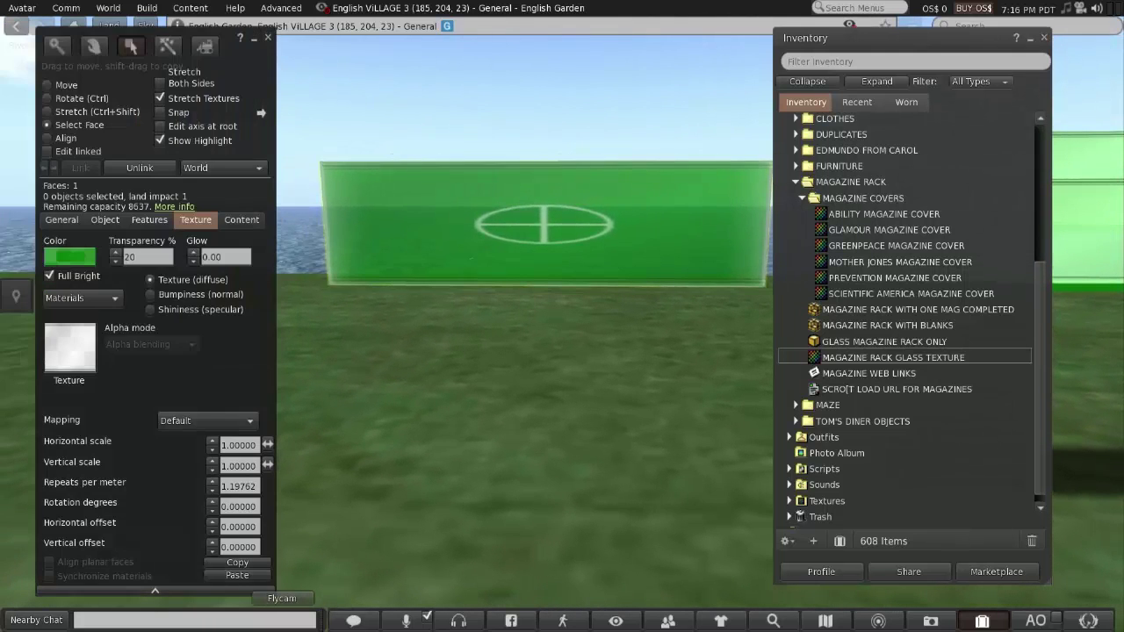
left_click(69, 257)
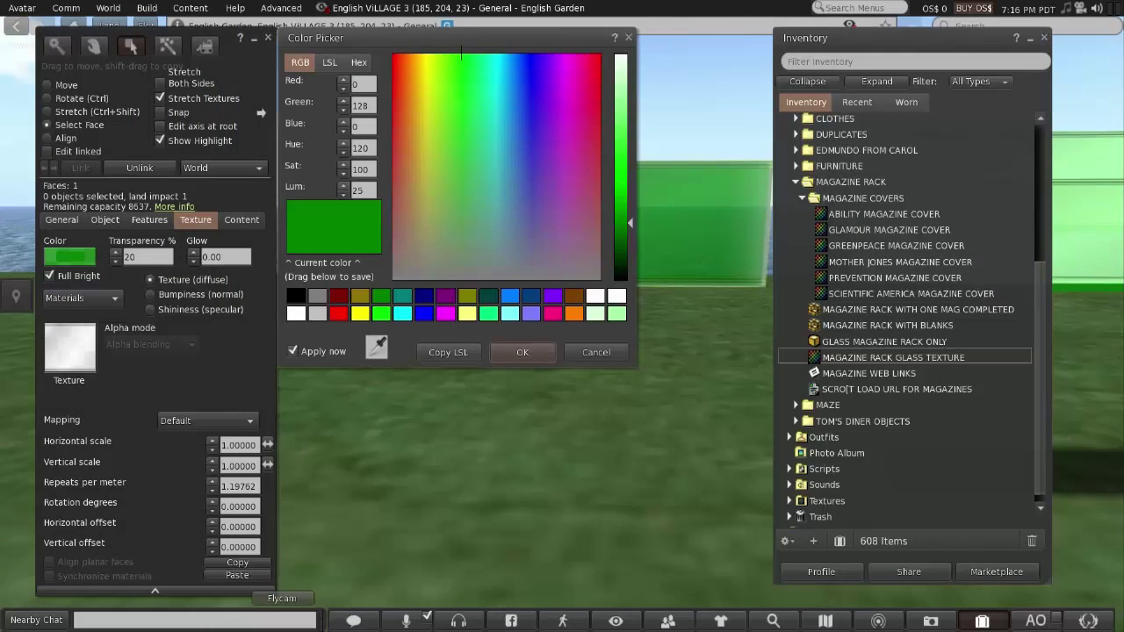
left_click(621, 91)
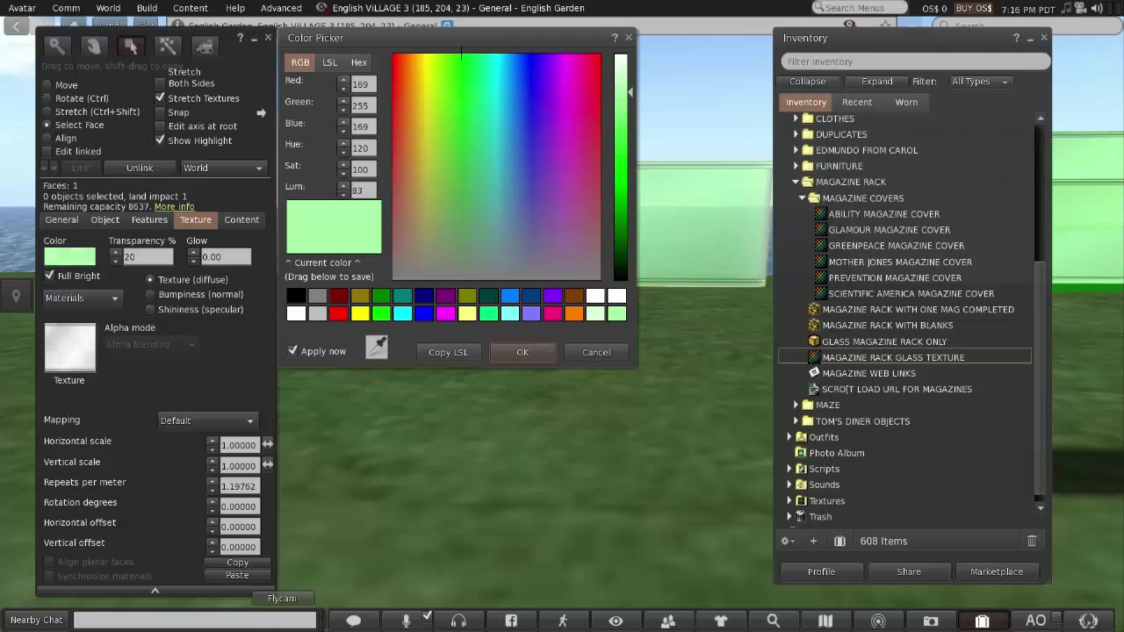
left_click(514, 352)
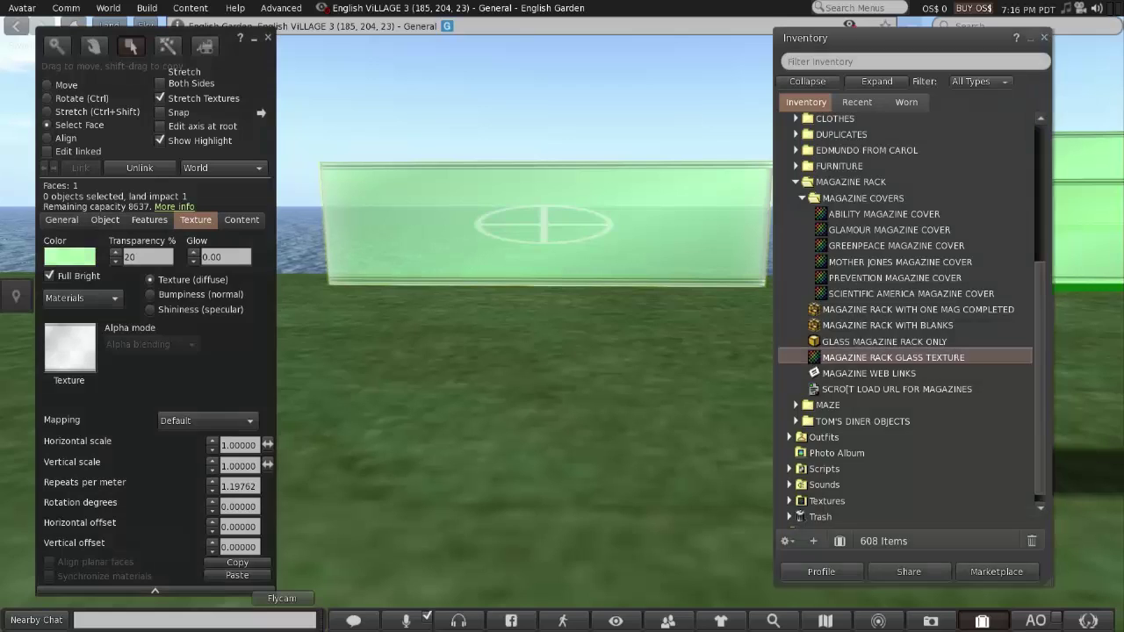
Minimize the inventory, select the whole panel and orbit to view the row of panels.
left_click(1030, 38)
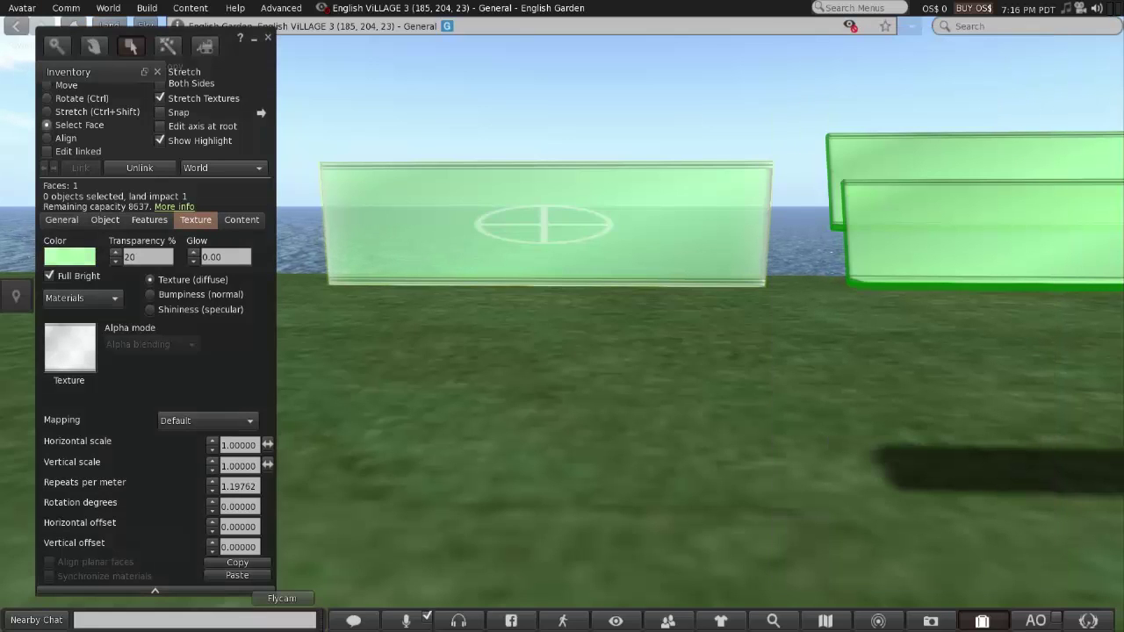
left_click(499, 269)
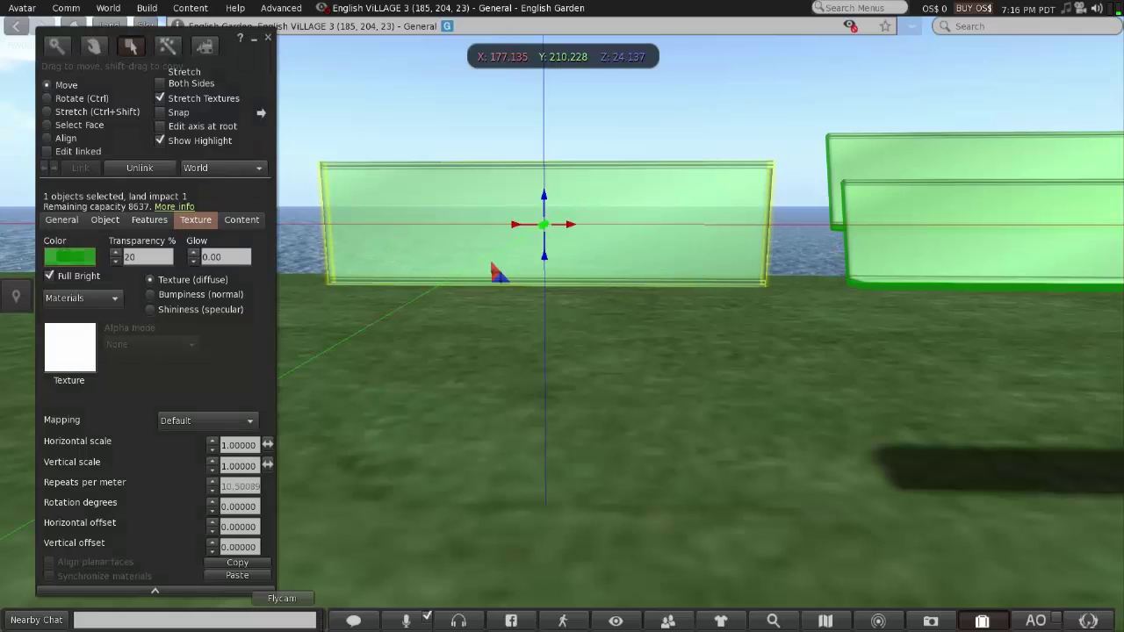
mouse_move(499, 269)
left_mouse_down("alt")
mouse_move(493, 310)
mouse_move(633, 310)
left_mouse_up("alt")
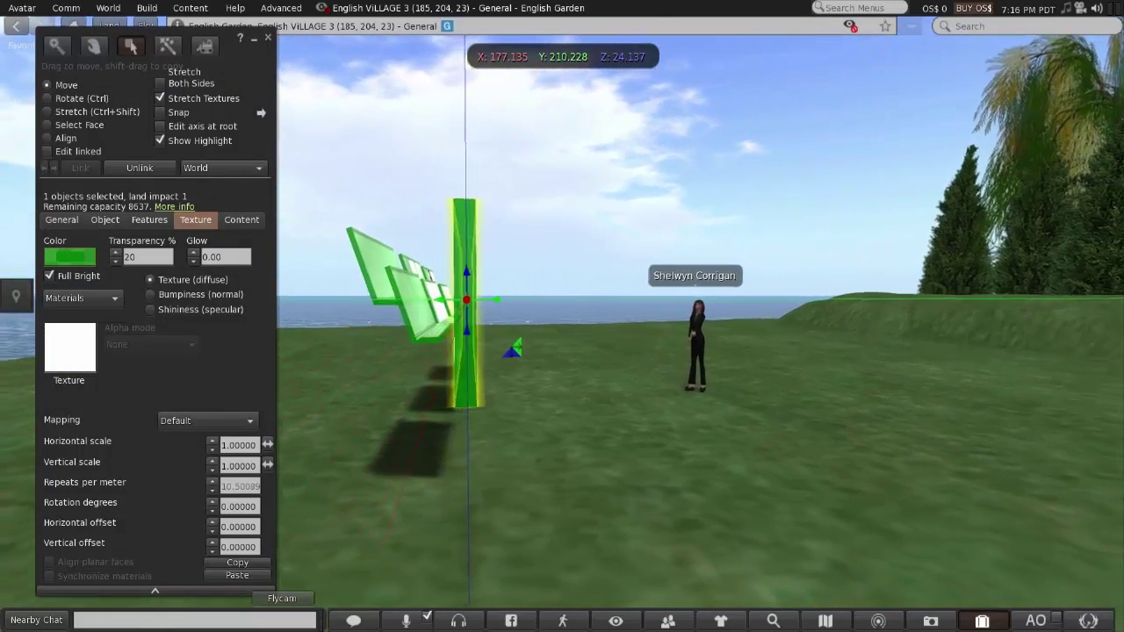